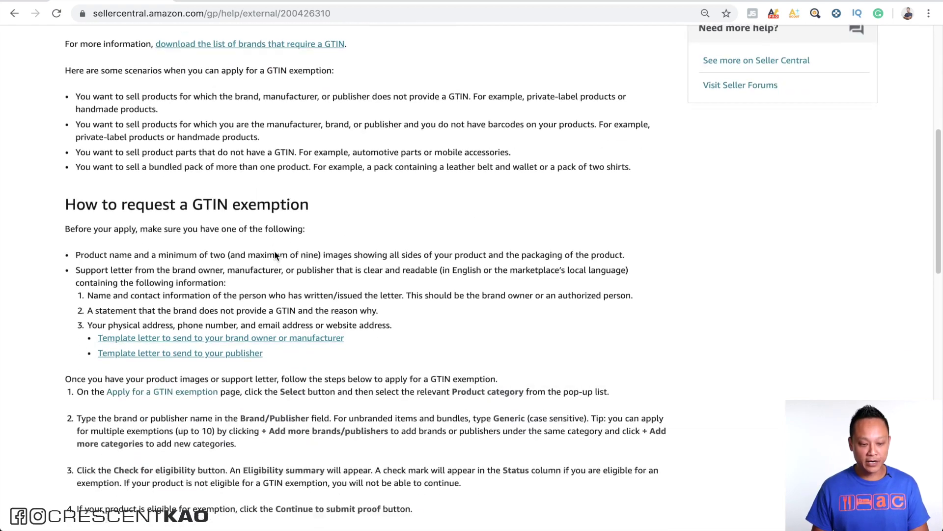
- Review the GTIN exemption requirements for product images or a support letter, and open the Apply for a GTIN exemption page
scroll(408, 261, down, 1)
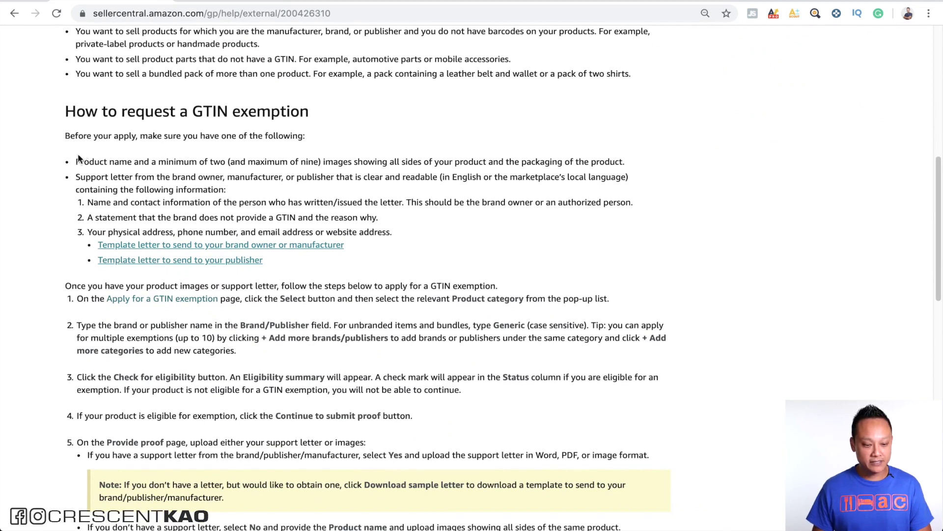
drag(75, 162, 355, 167)
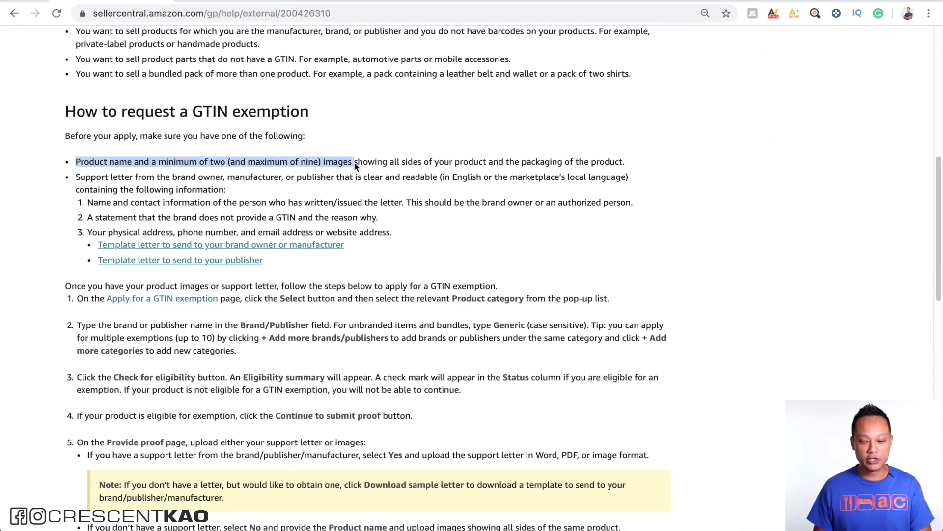
click(376, 163)
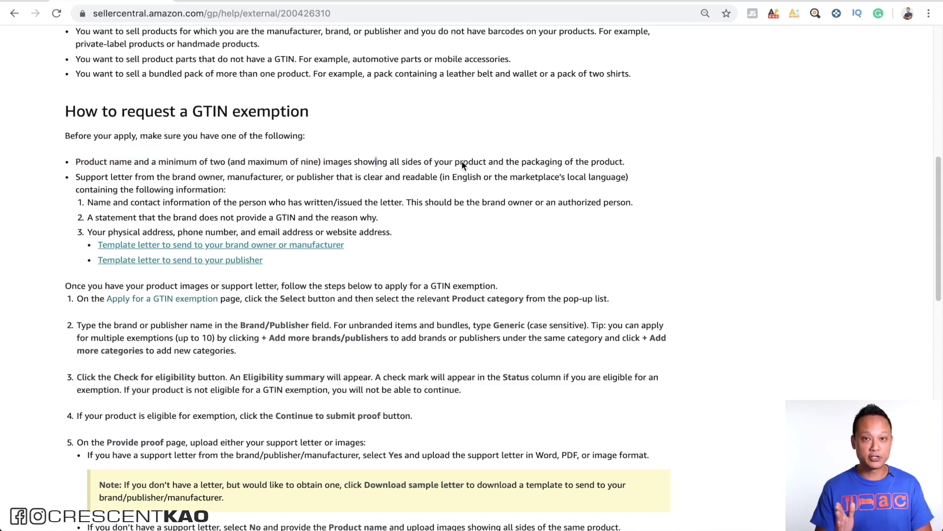
scroll(269, 241, down, 1)
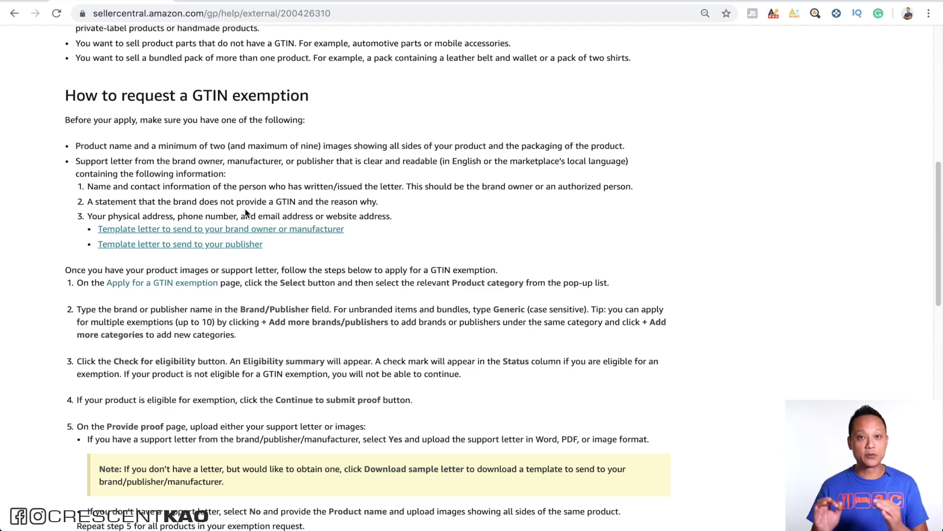
scroll(246, 212, down, 2)
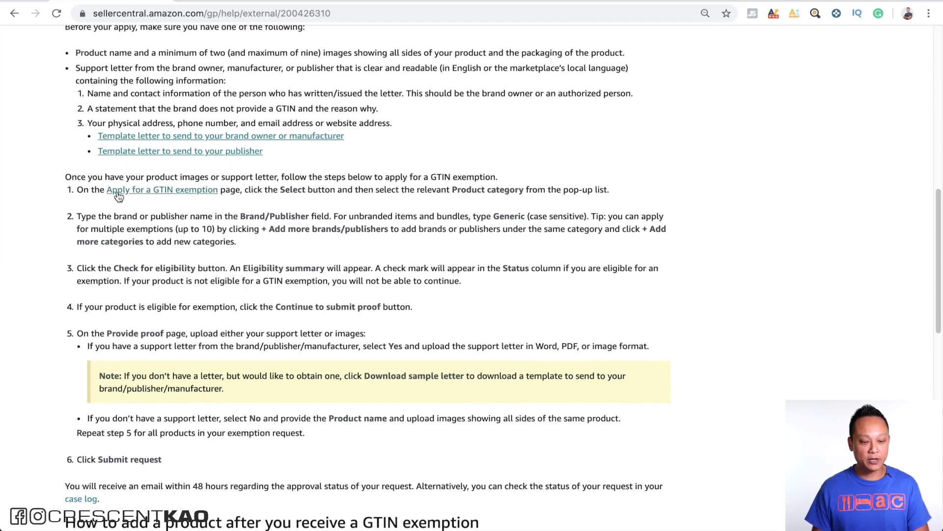
click(195, 191)
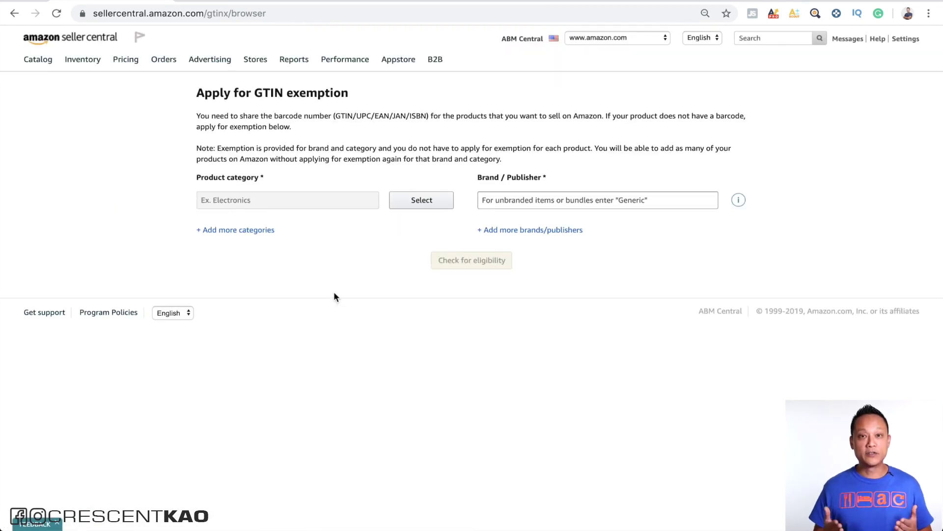
- Choose Home & Garden as the product category for the GTIN exemption
click(425, 208)
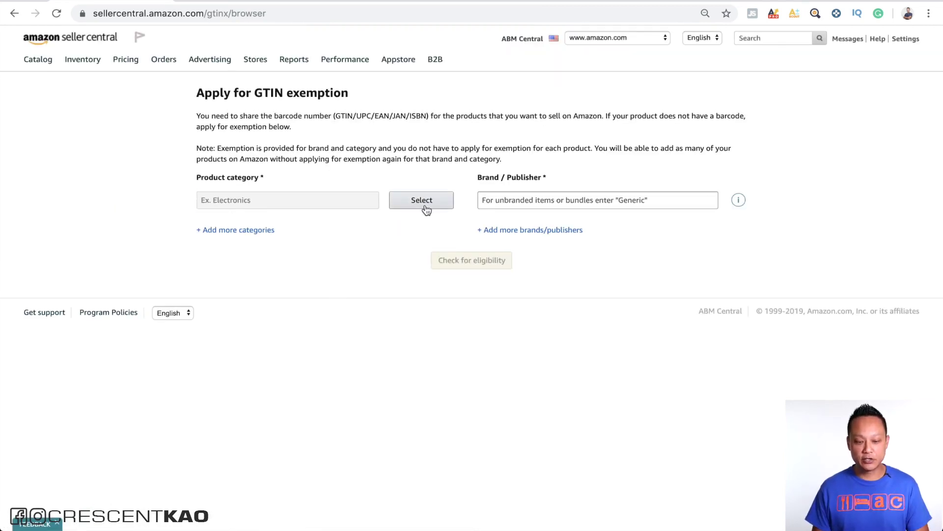
click(426, 209)
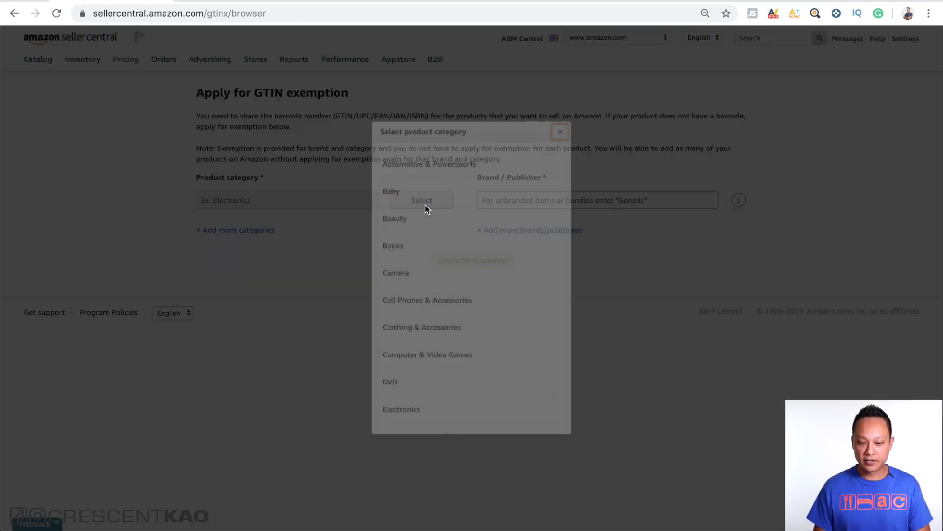
scroll(455, 312, down, 3)
scroll(455, 313, down, 5)
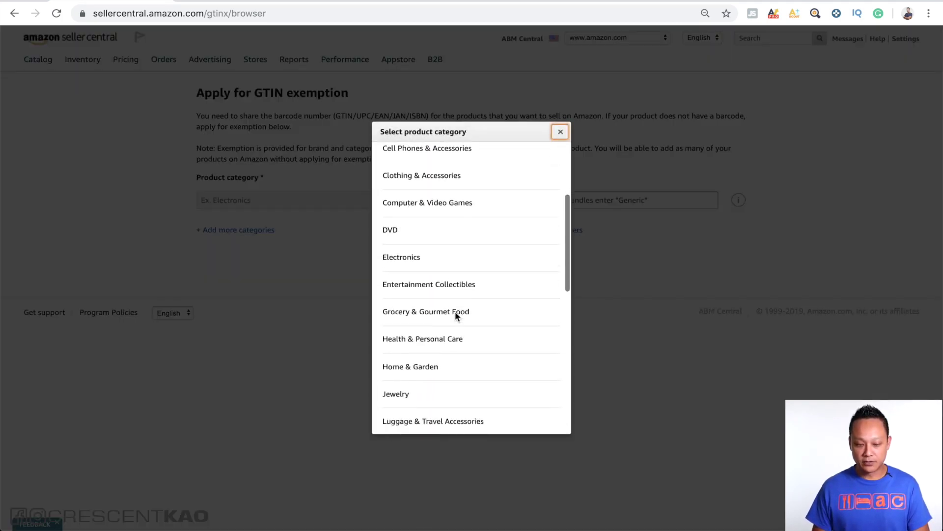
click(439, 297)
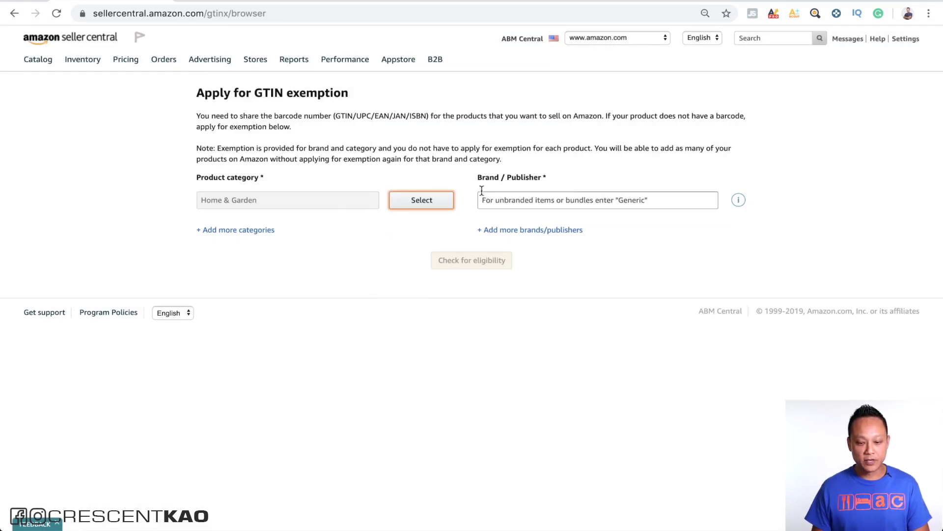
- Set the brand/publisher to Generic and check the exemption request for eligibility
click(498, 201)
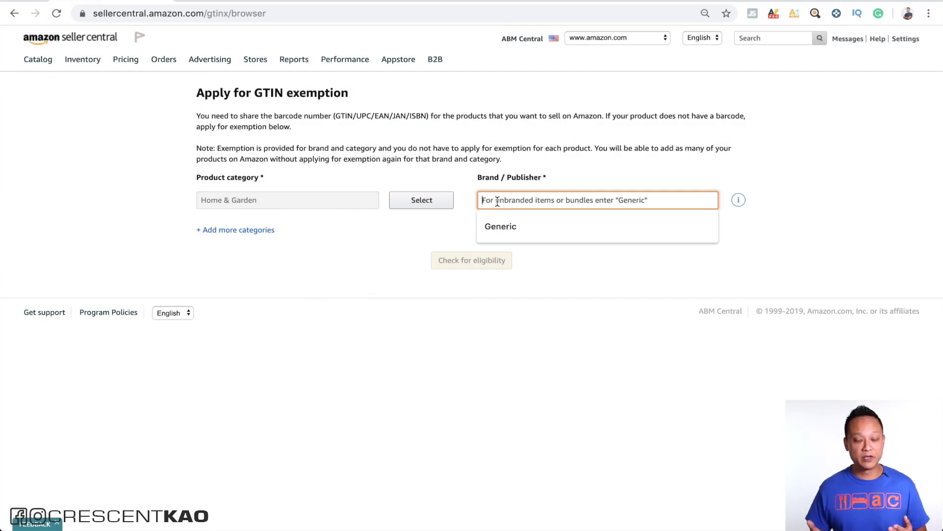
click(503, 224)
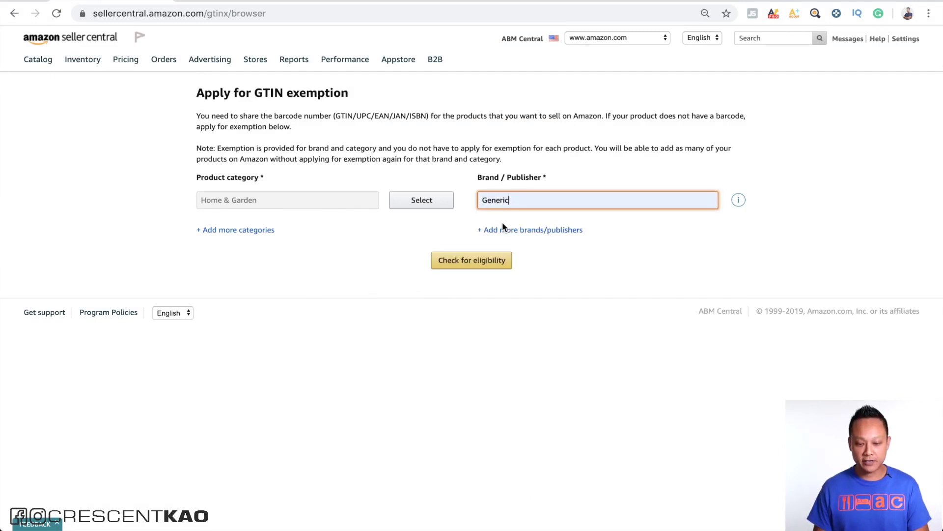
click(458, 268)
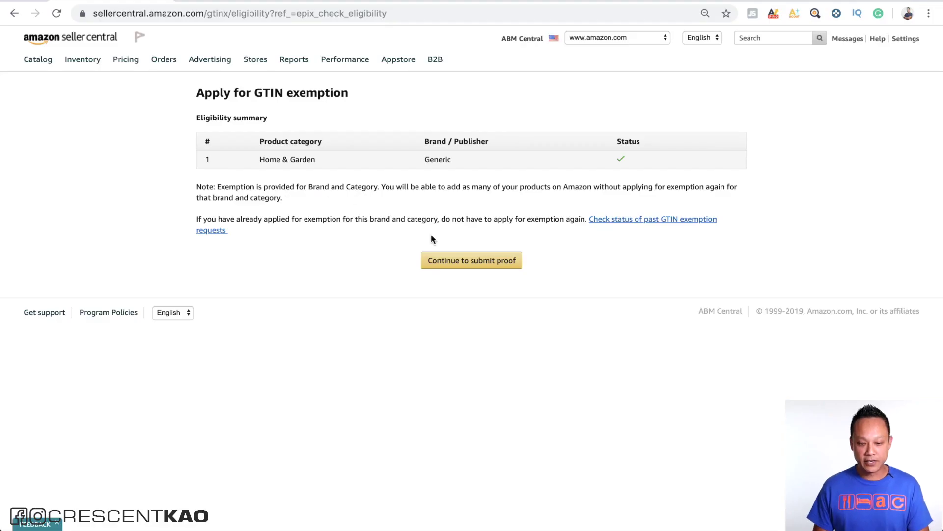
- Continue to the proof form, answer No to having a supporting letter, and set the product name to Stainless Steel Can Opener
click(462, 269)
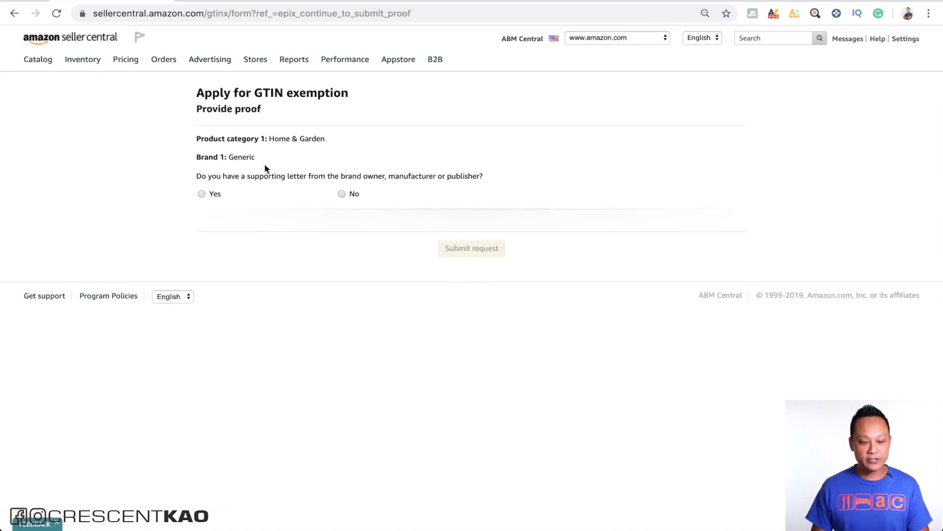
click(342, 194)
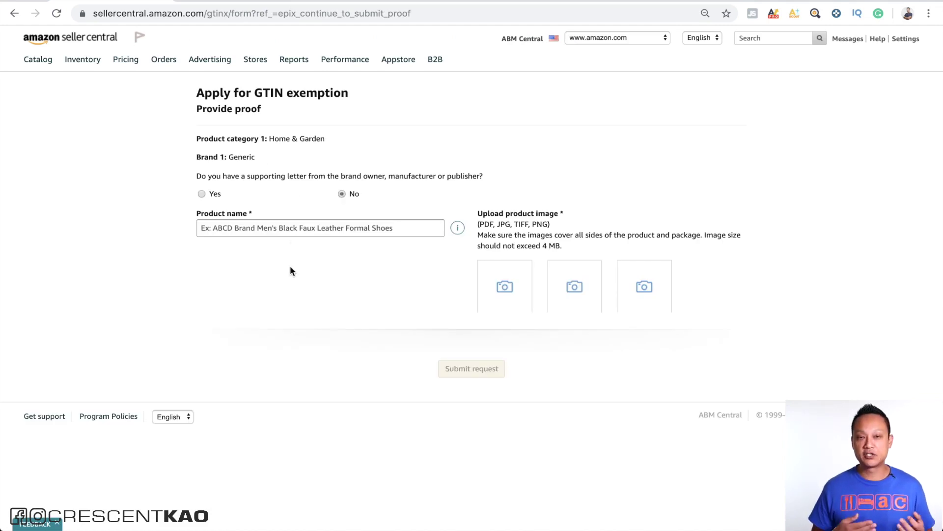
click(286, 228)
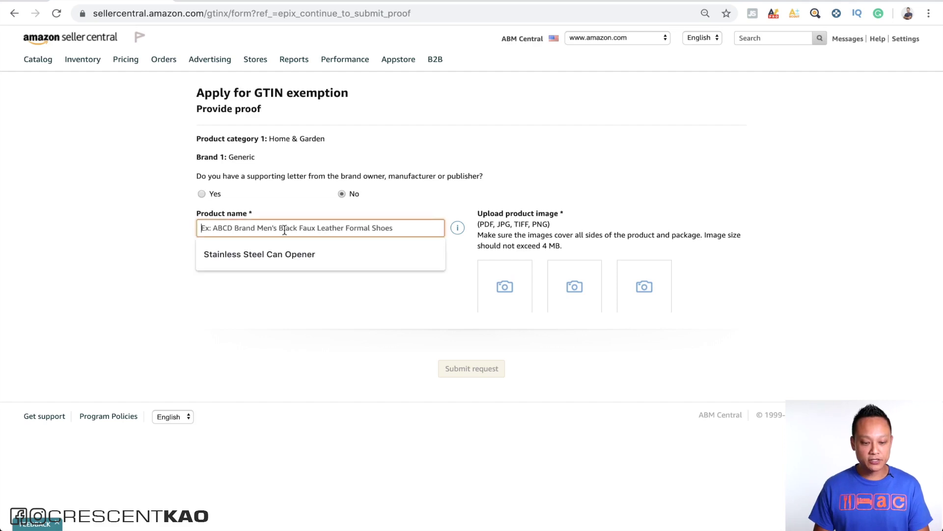
click(286, 254)
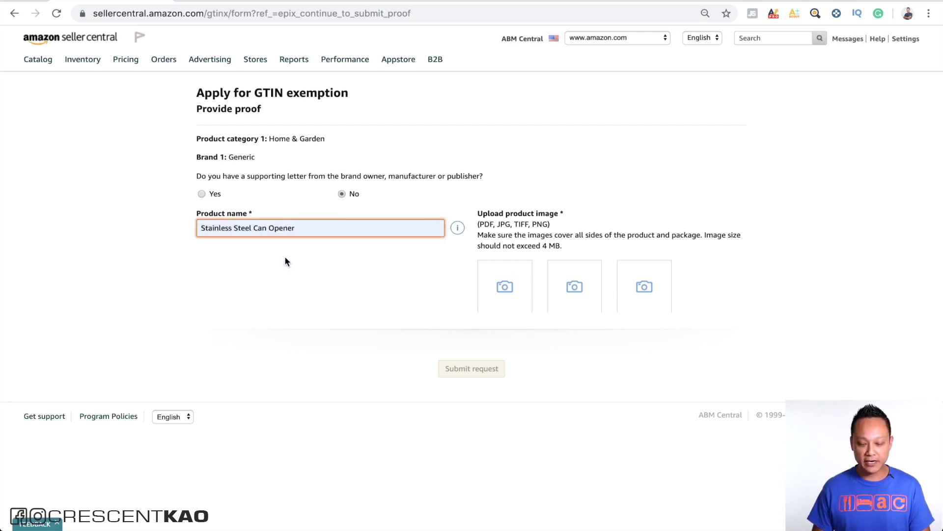
click(382, 284)
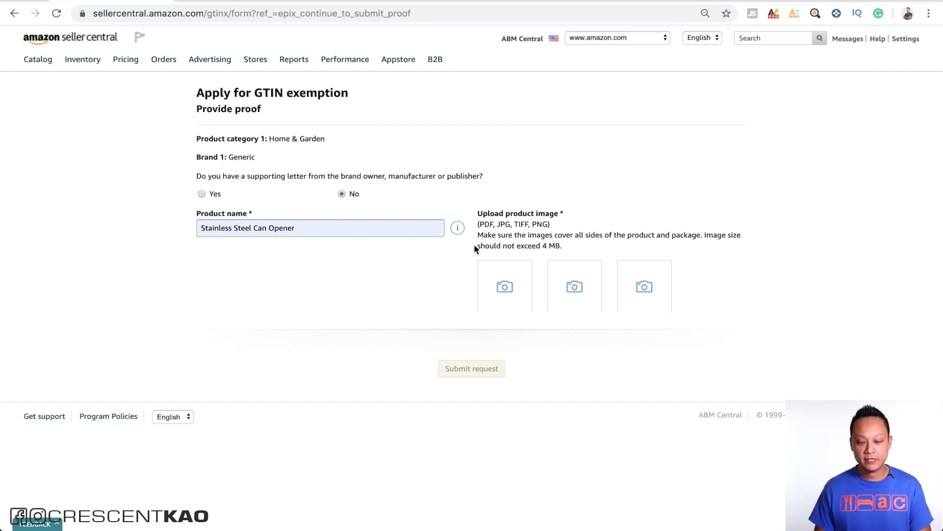
- Upload two different can opener JPG photos from untitled folder 2 as product images and submit the exemption request
click(506, 288)
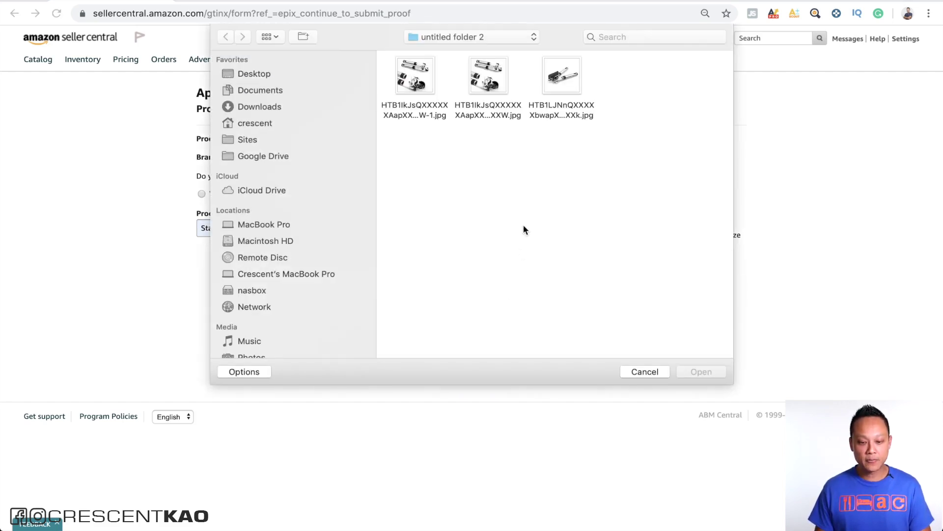
click(573, 75)
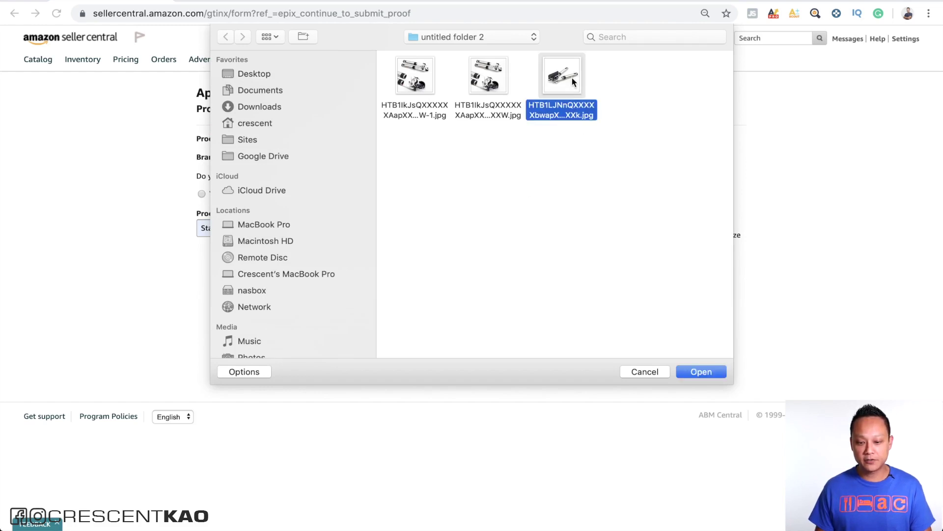
click(699, 372)
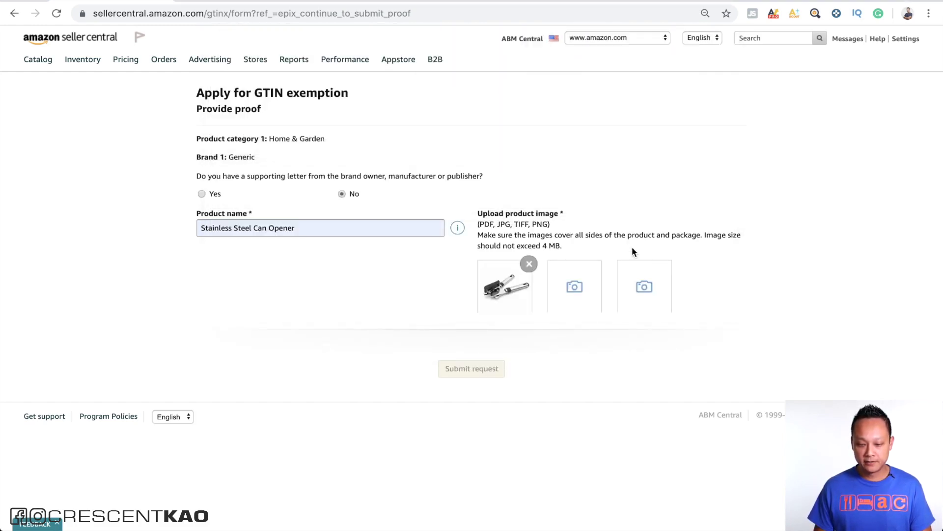
click(573, 288)
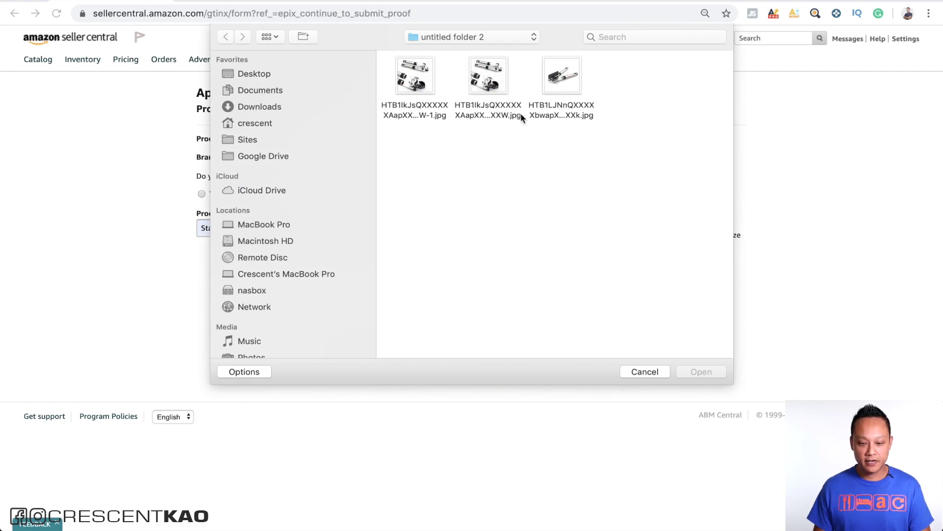
double_click(491, 92)
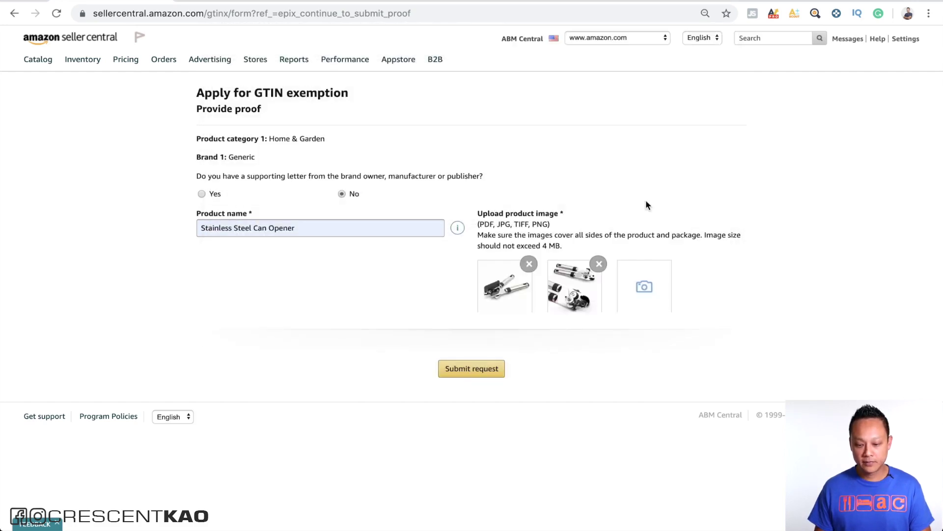
click(479, 375)
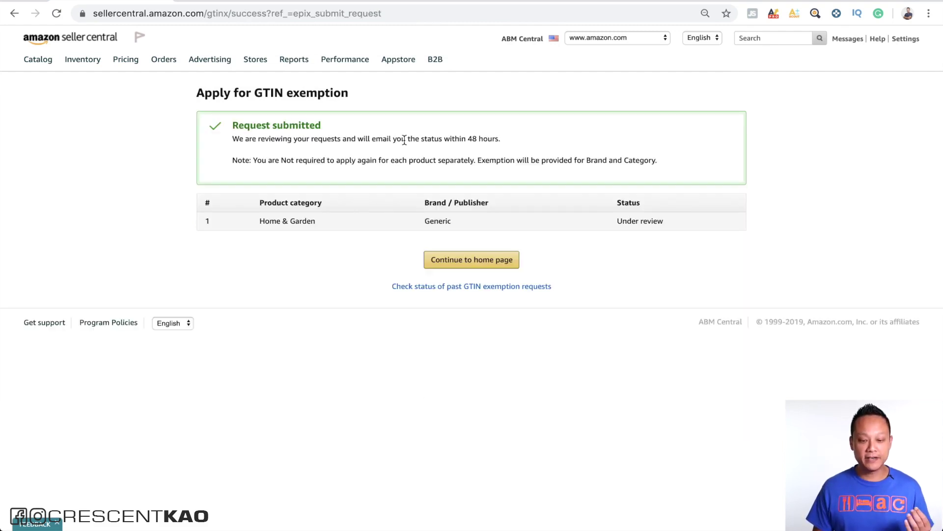
- Read the review time on the request confirmation, then switch to Gmail and read Amazon's reply about the exemption request
drag(463, 140, 521, 144)
click(537, 143)
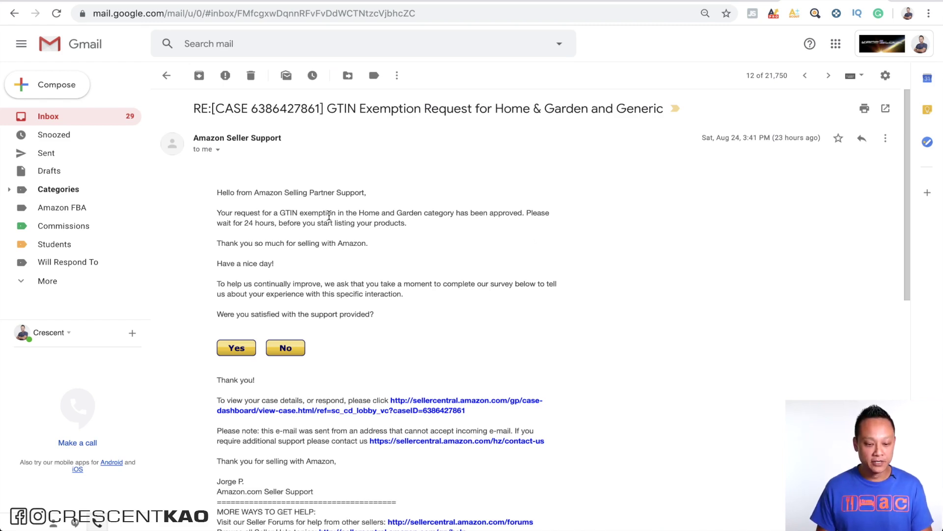
drag(217, 181, 521, 214)
click(425, 224)
click(475, 213)
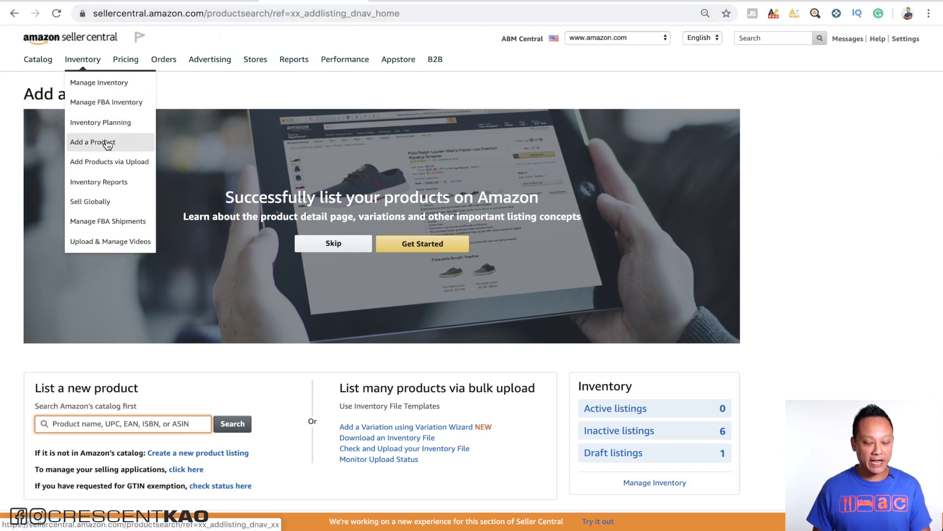
- In Seller Central, open the GTIN exemption status check from the Add a Product page and return to that page
scroll(279, 387, down, 1)
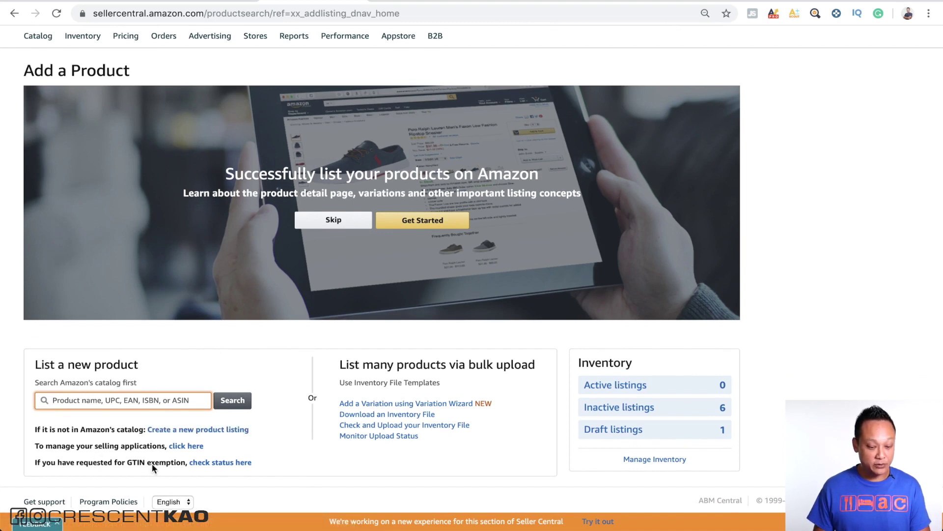
click(255, 433)
click(227, 468)
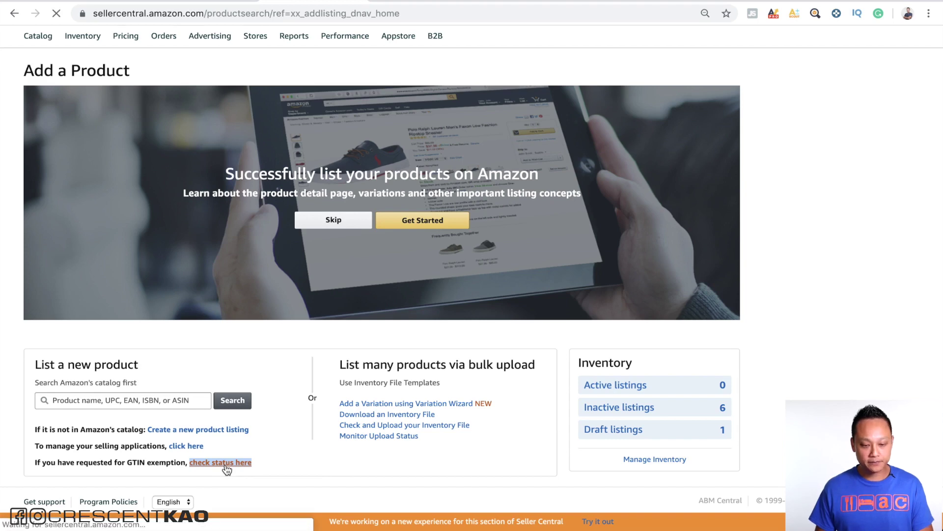
scroll(344, 344, up, 1)
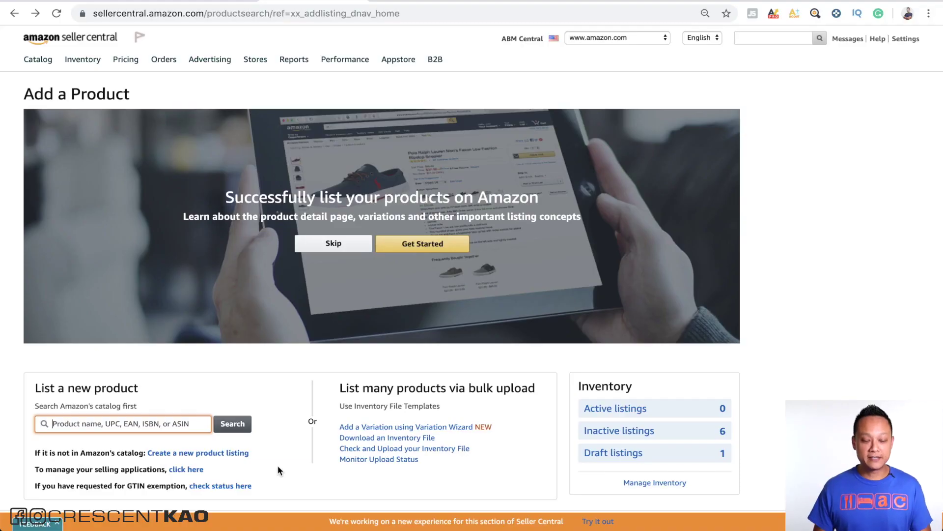
- Start a new product listing, search the categories for "can opener", and classify the product under Kitchen Utensils & Gadgets > Can Openers > Manual
scroll(278, 464, down, 1)
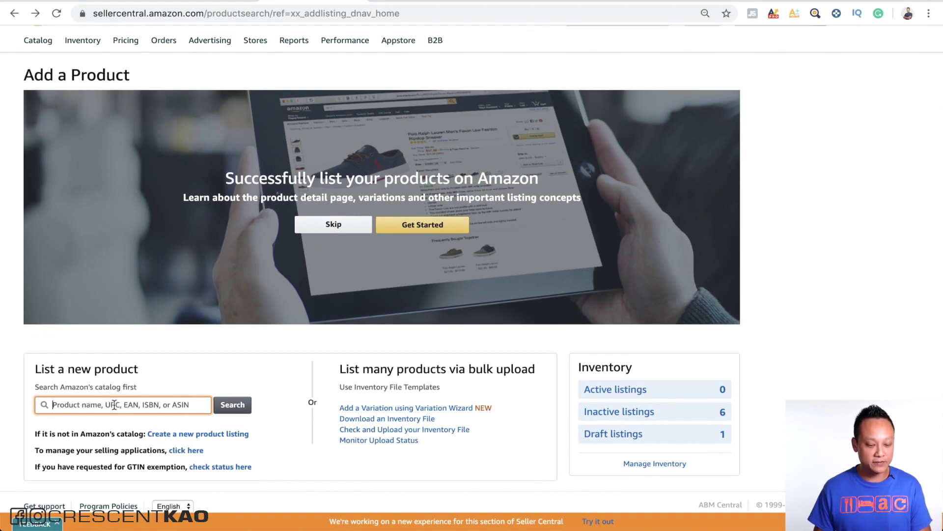
click(199, 434)
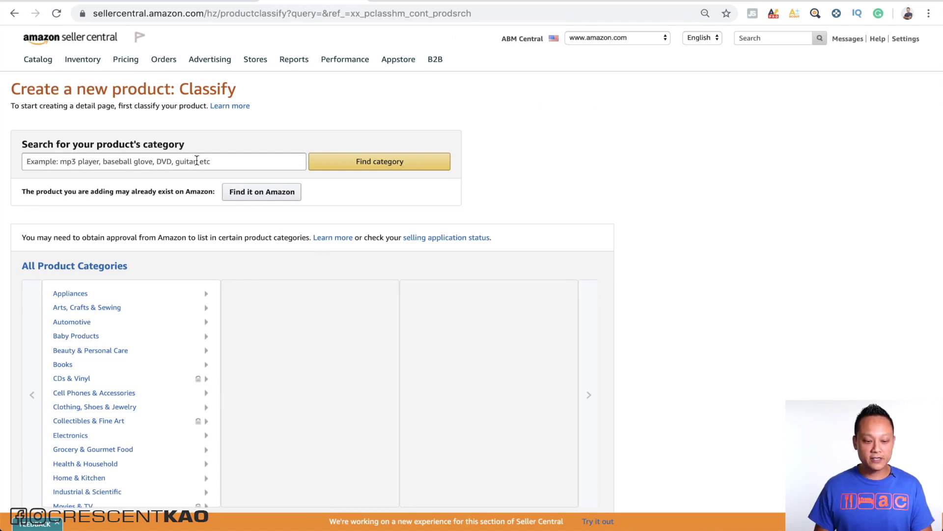
click(171, 161)
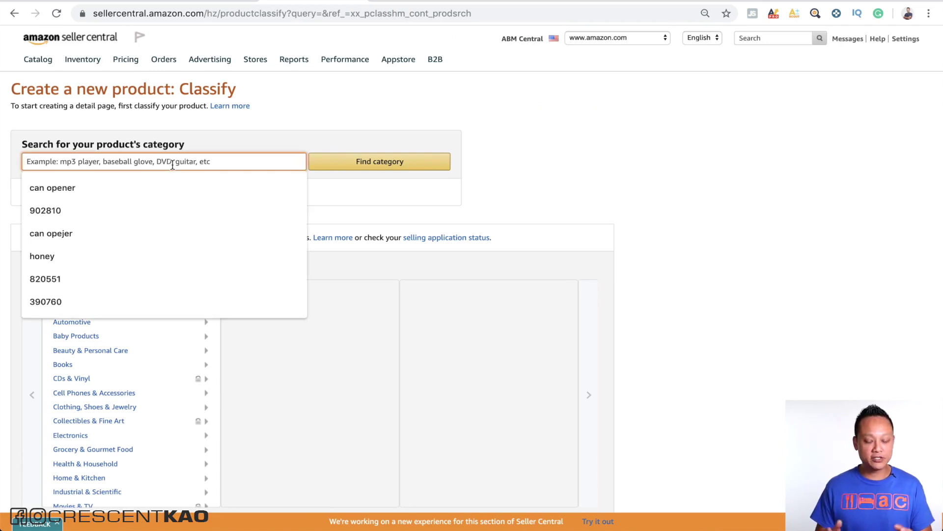
text(can opener)
key(Return)
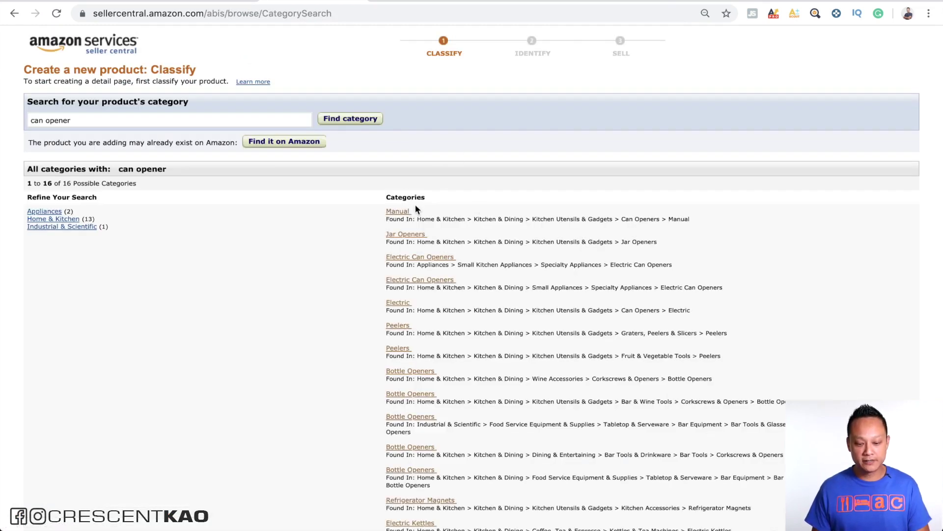
click(402, 215)
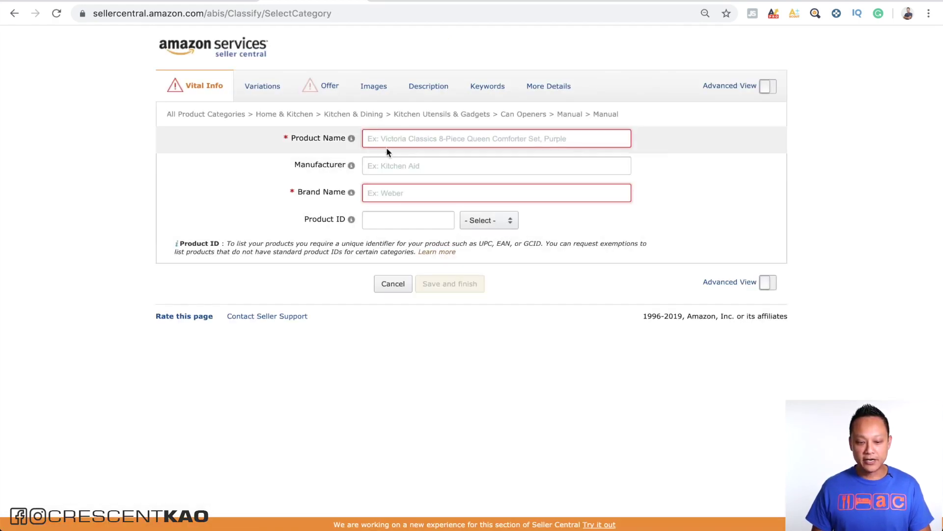
click(379, 192)
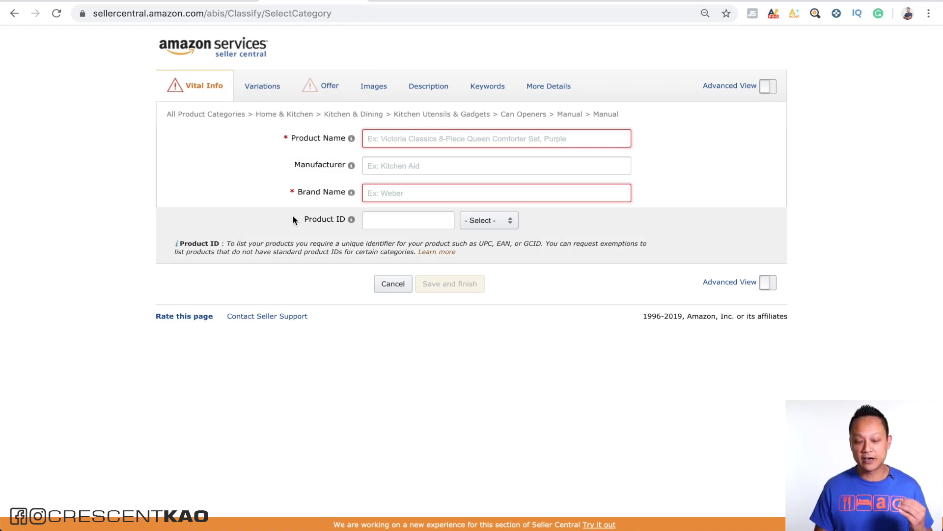
- Set the Product ID type to UPC and, in the Advanced View, set the Product Exemption Reason to CustomProductBundle
click(480, 222)
click(484, 269)
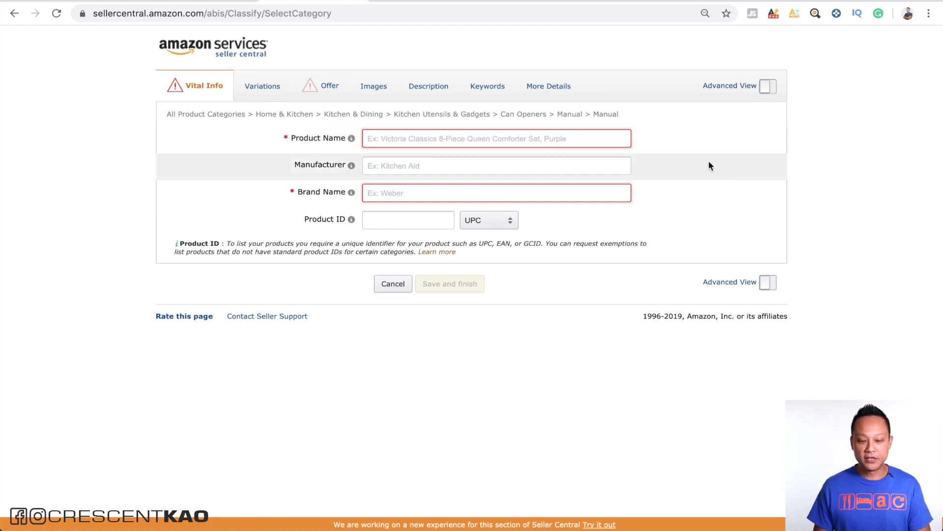
click(769, 87)
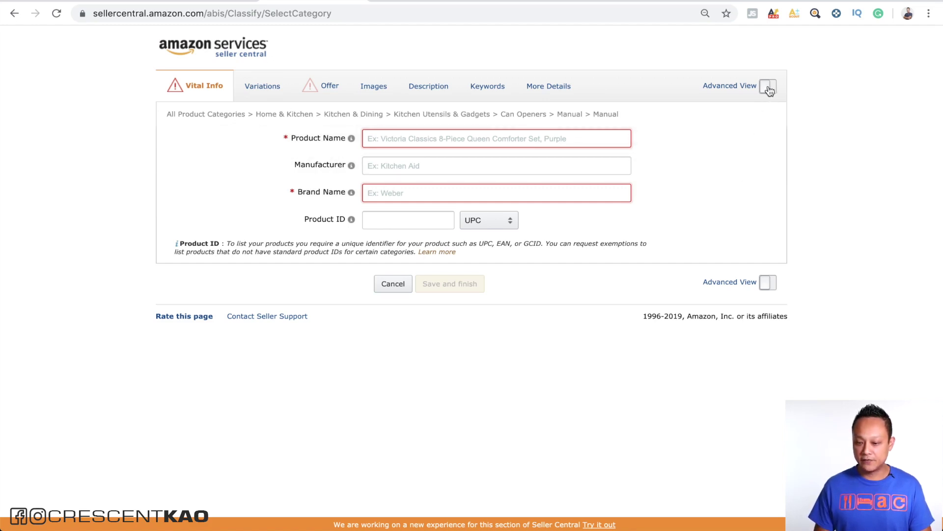
scroll(630, 301, down, 3)
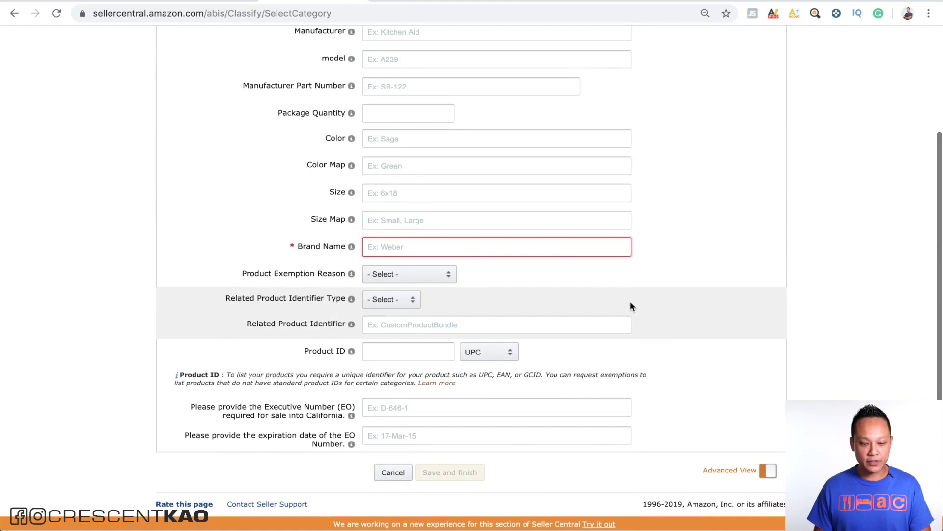
mouse_move(255, 280)
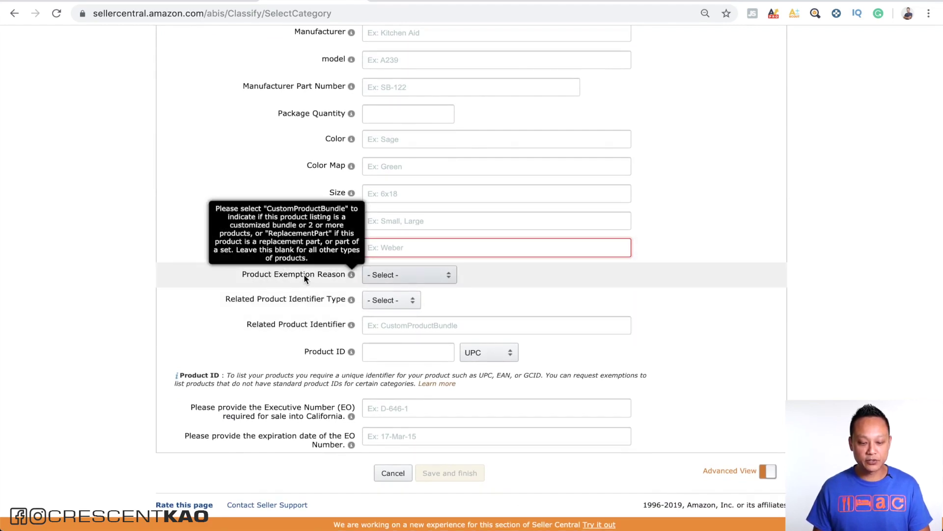
click(447, 276)
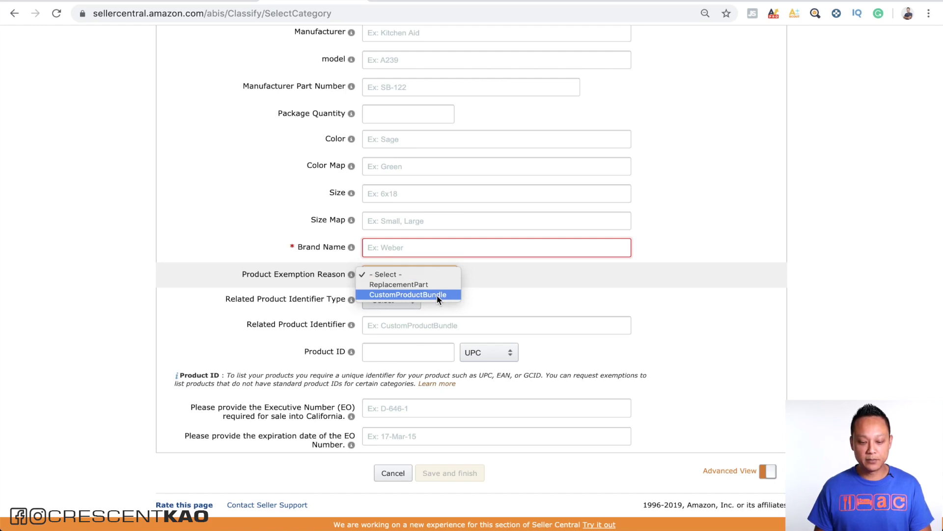
click(437, 295)
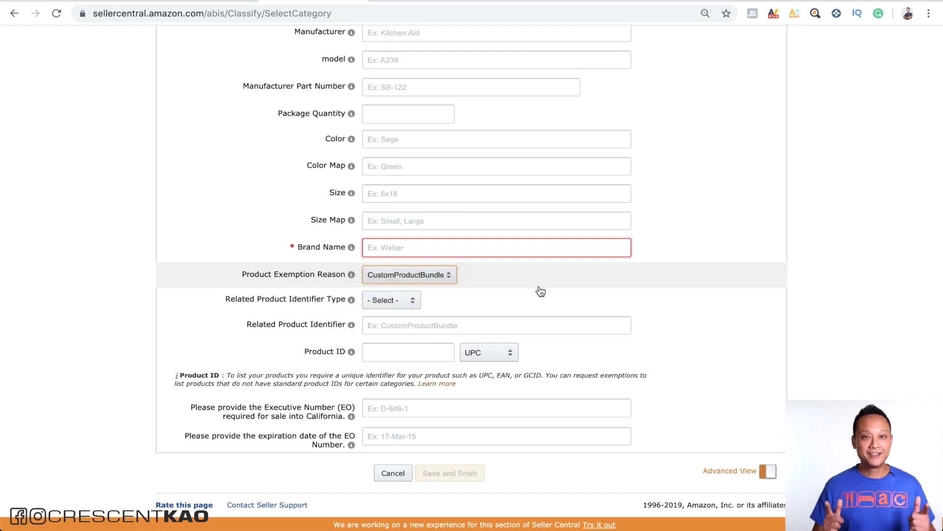